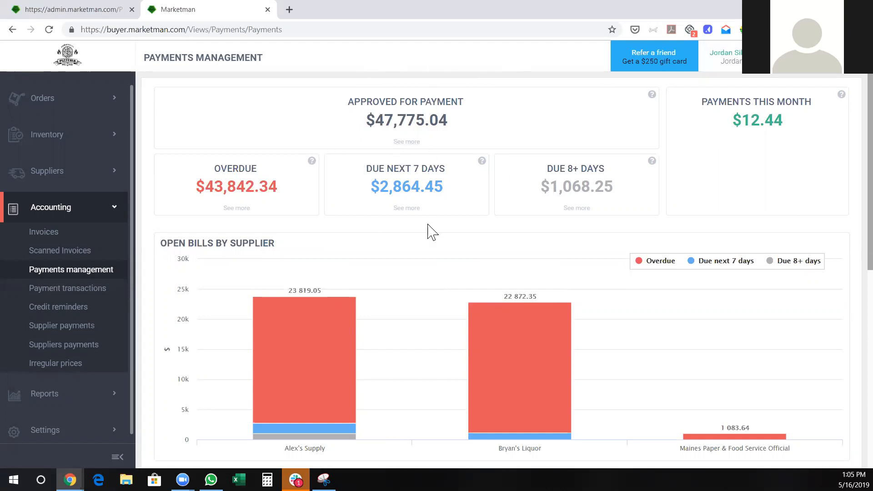
# Step: View the approved invoices due in the next 7 days, and return to the payments management overview
pyautogui.click(401, 211)
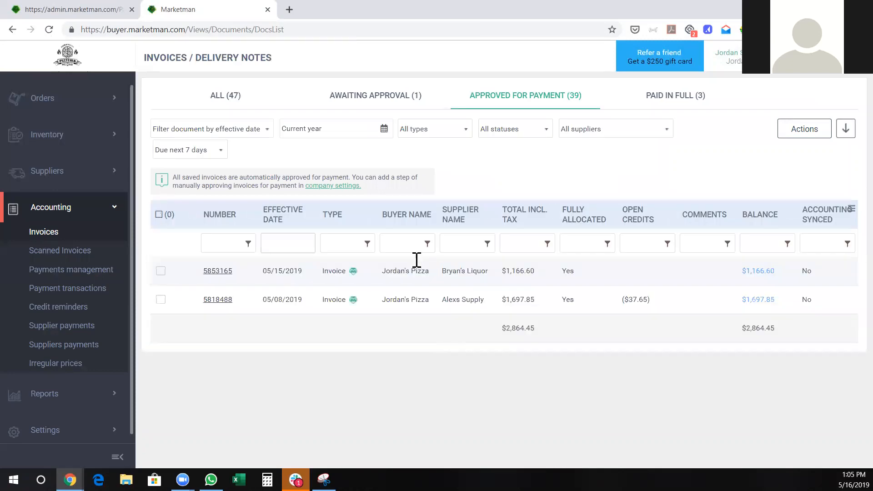
pyautogui.click(93, 276)
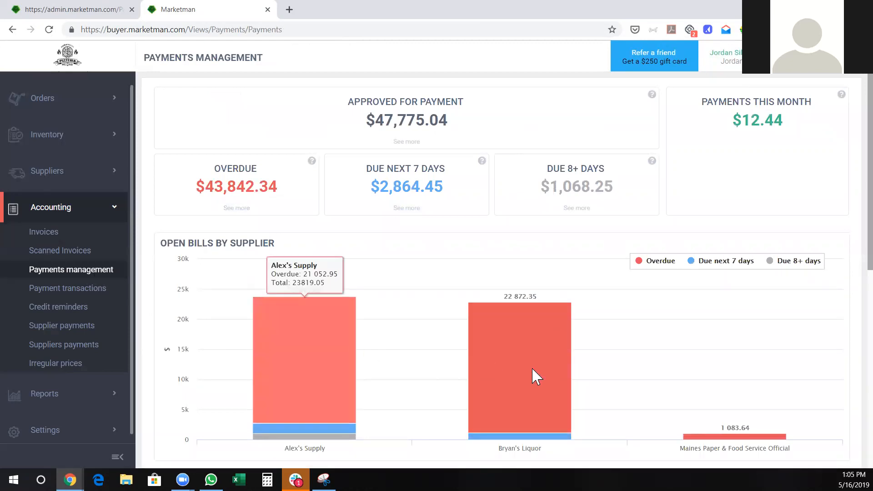
# Step: Examine the open bills by supplier chart and table, the invoices waiting for approval and the recent payment transactions
pyautogui.moveTo(533, 370)
pyautogui.scroll(-2, 532, 370)
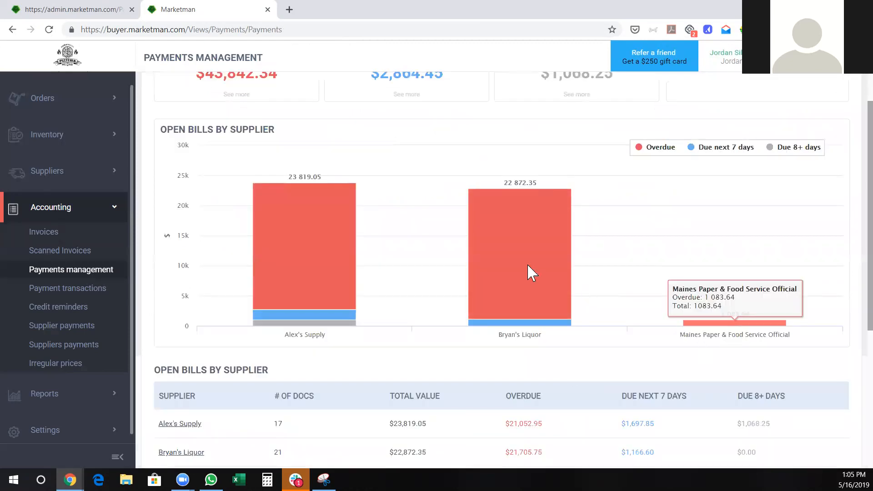
pyautogui.moveTo(296, 325)
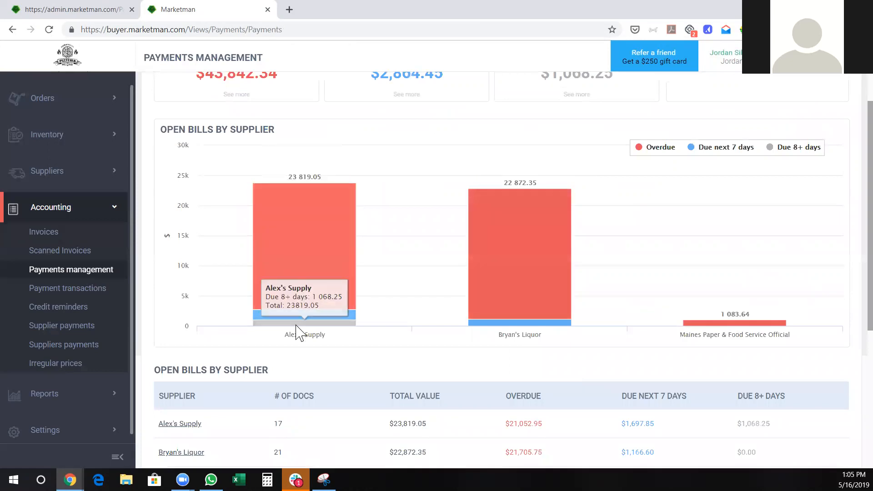
pyautogui.scroll(-3, 296, 325)
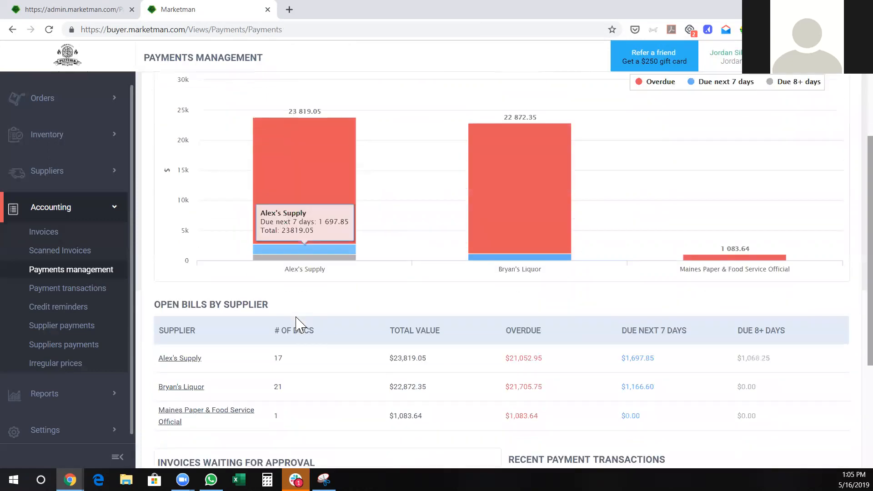
pyautogui.scroll(-1, 302, 350)
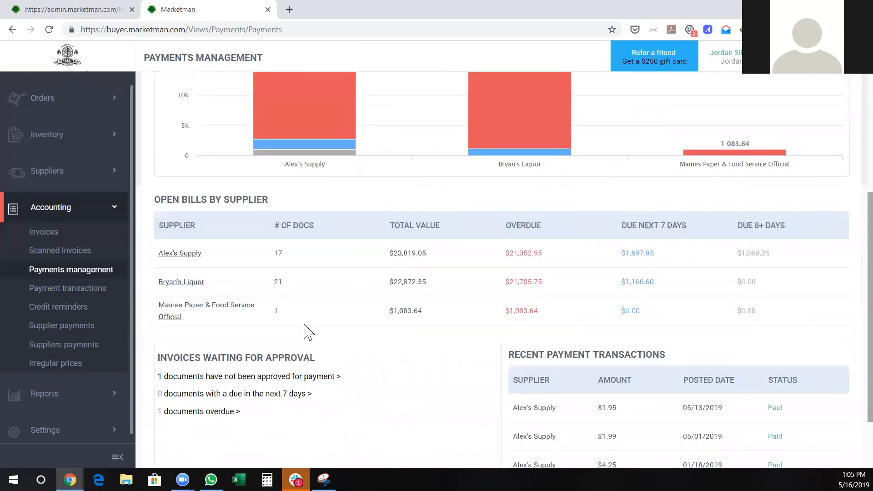
pyautogui.scroll(5, 325, 332)
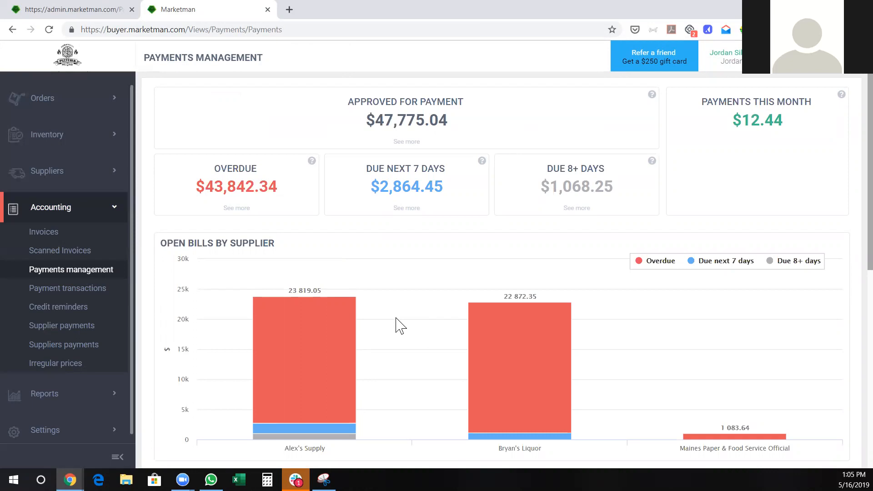
pyautogui.scroll(-6, 400, 326)
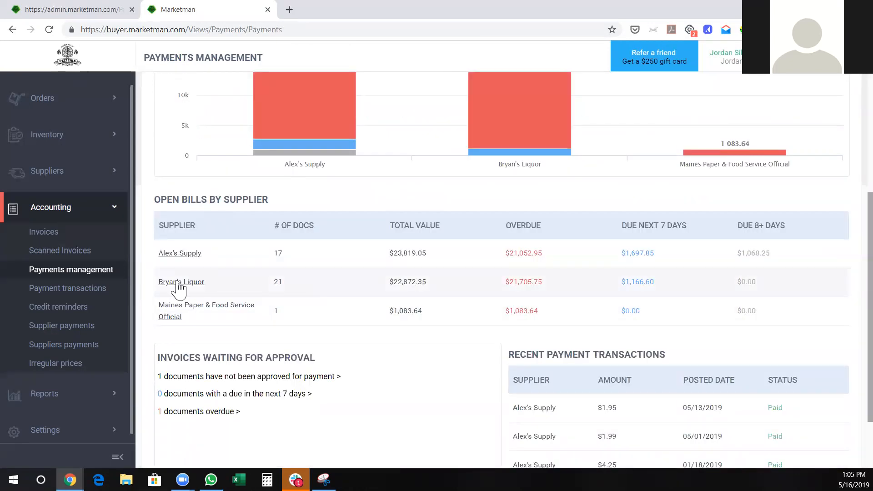
pyautogui.scroll(6, 191, 268)
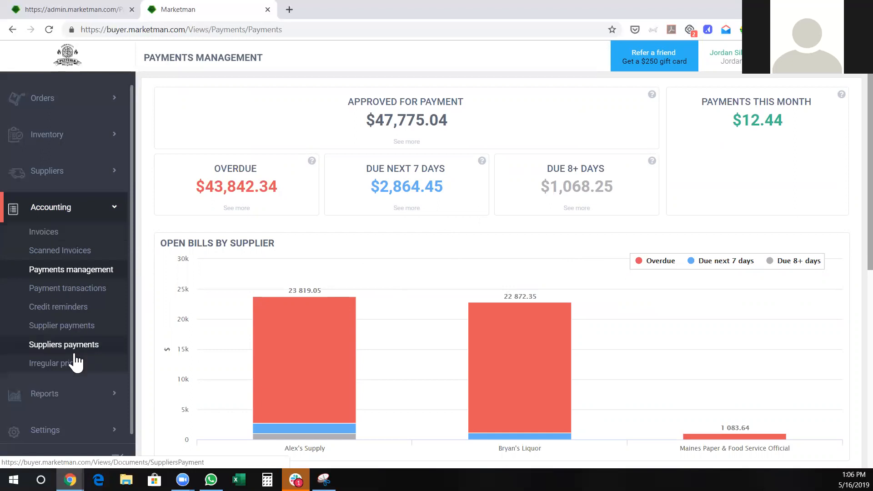
# Step: Open the bill payment methods page from the company's accounting settings
pyautogui.scroll(-1, 74, 386)
pyautogui.click(73, 427)
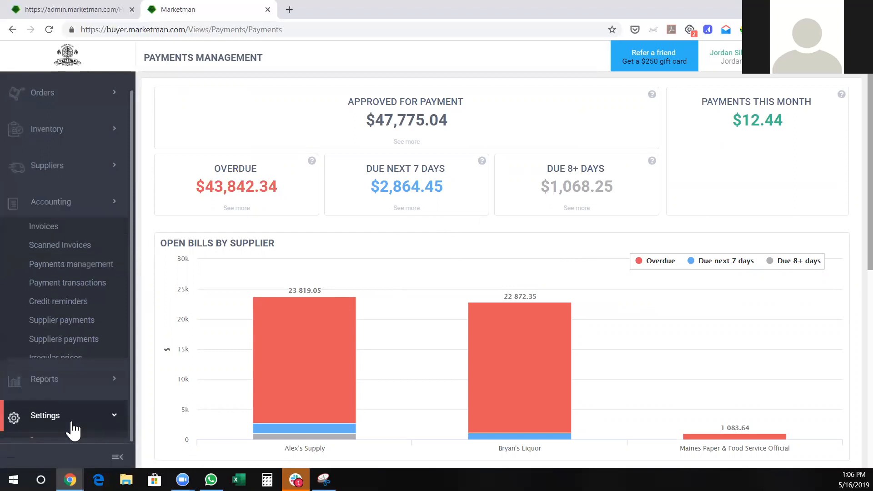
pyautogui.click(71, 310)
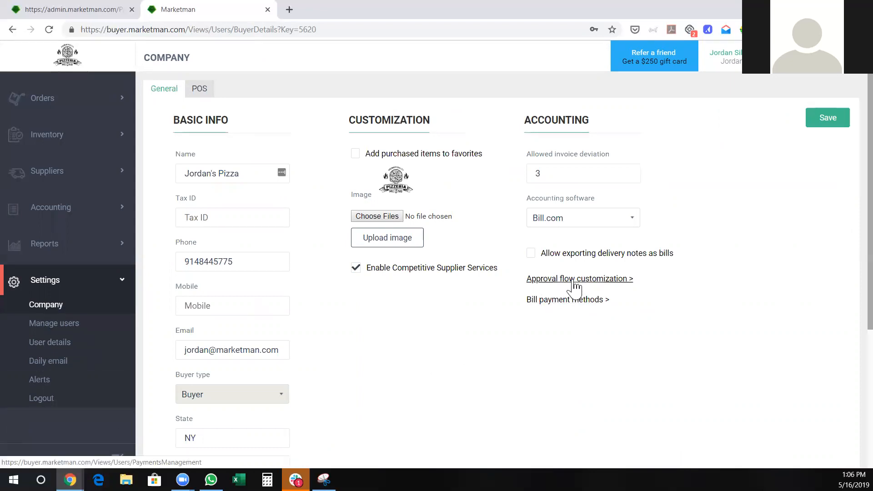
pyautogui.click(576, 305)
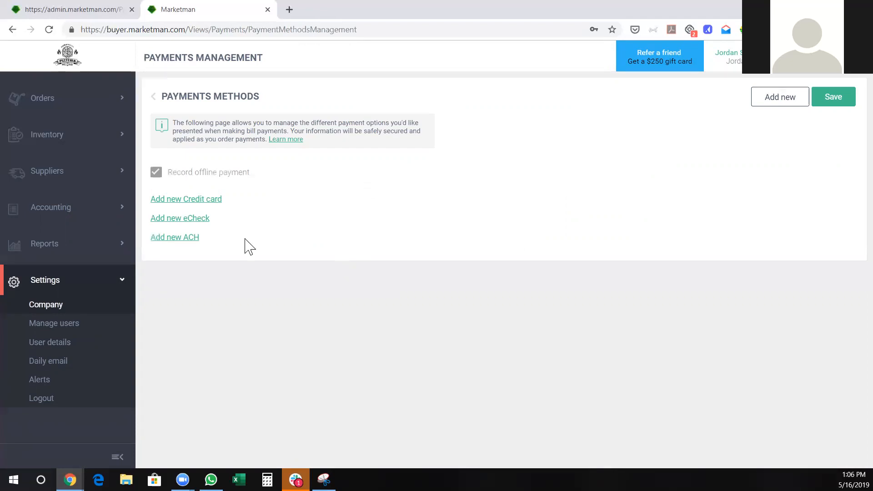
# Step: Look at the forms for adding a new eCheck and a new ACH payment method, closing each without entering anything
pyautogui.click(190, 220)
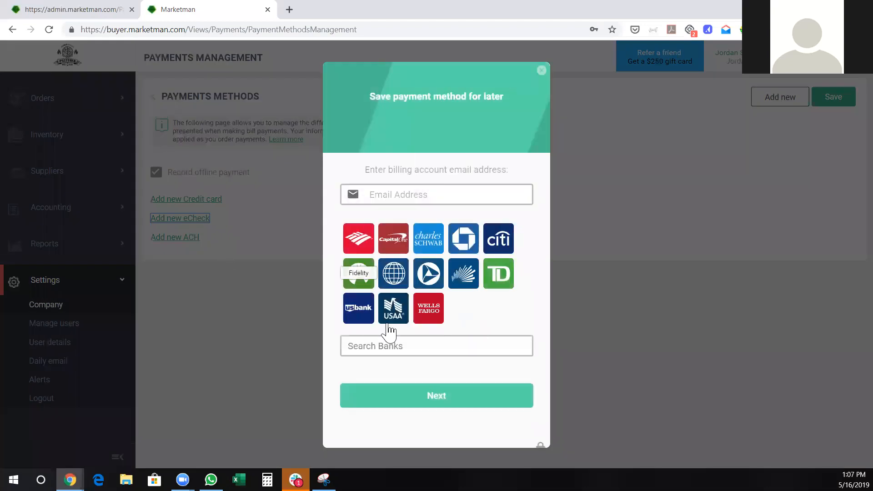
pyautogui.click(541, 70)
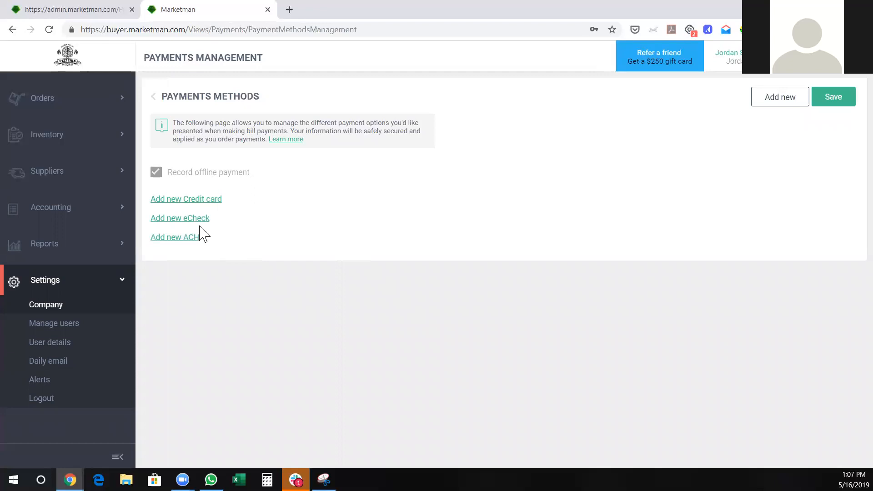
pyautogui.click(184, 237)
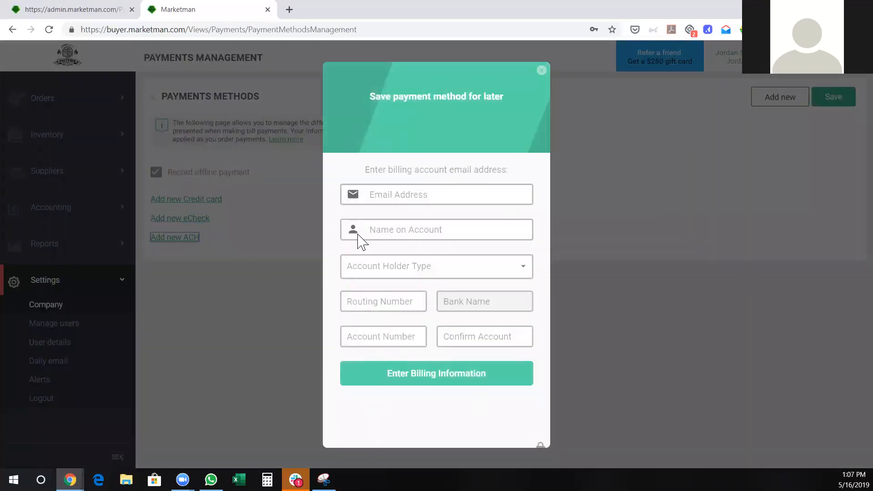
pyautogui.click(542, 71)
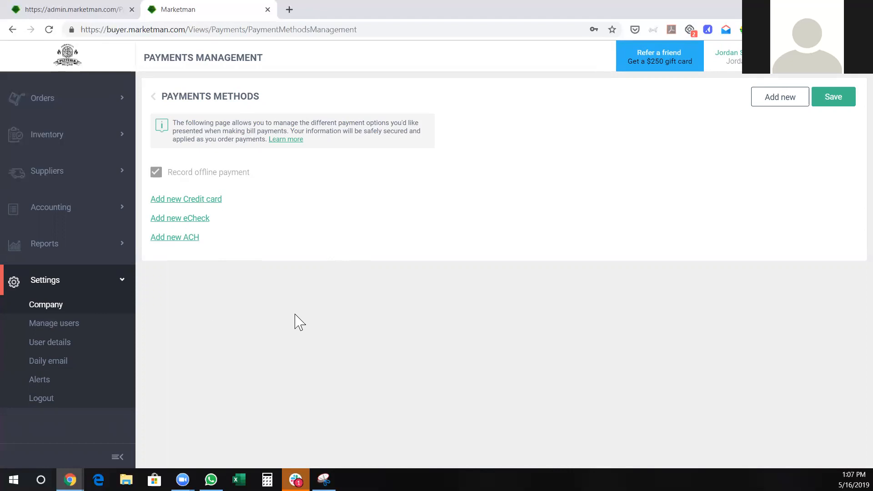
# Step: Inspect the automatic invoice approval option in the company's approval flow customization, and return to the company settings without saving
pyautogui.click(71, 309)
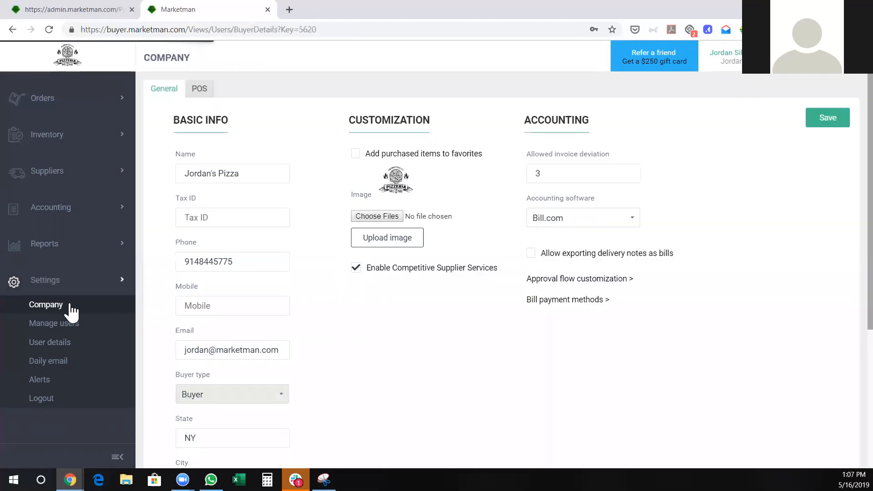
pyautogui.click(616, 279)
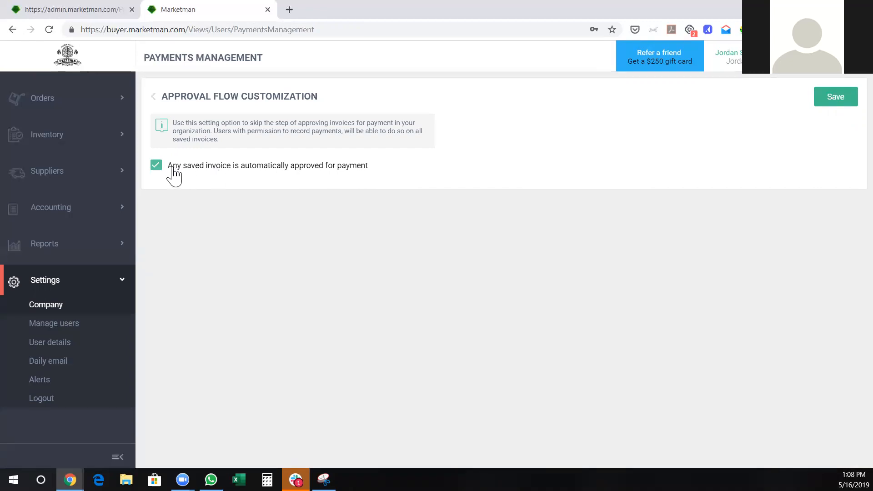
pyautogui.click(153, 171)
pyautogui.click(56, 311)
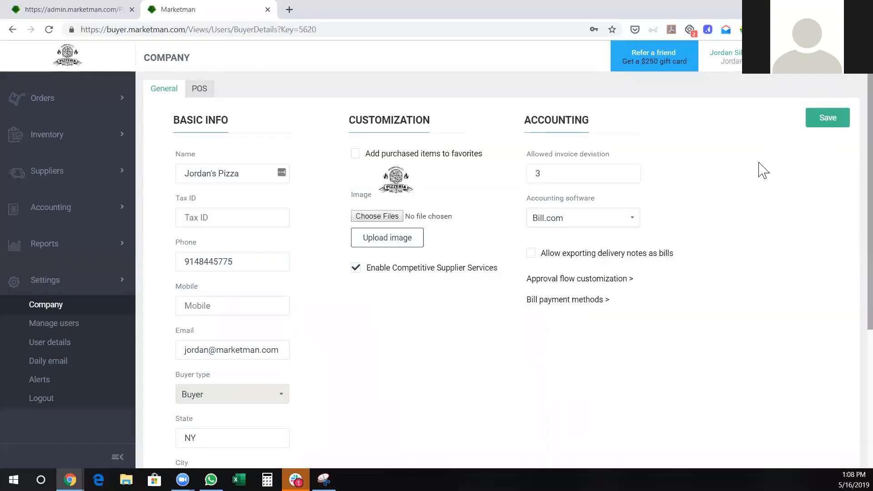
# Step: Review the payment terms and payee setup in Alexs Supply's supplier details, and cancel without changes
pyautogui.click(47, 170)
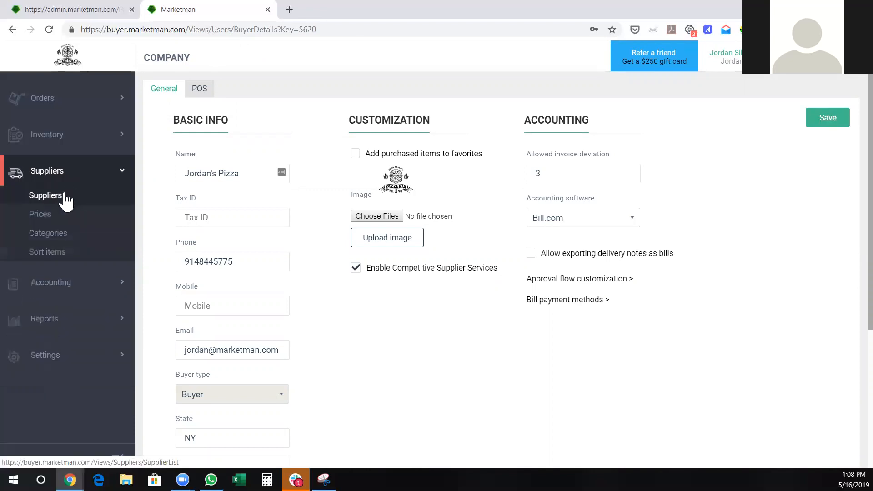
pyautogui.click(65, 196)
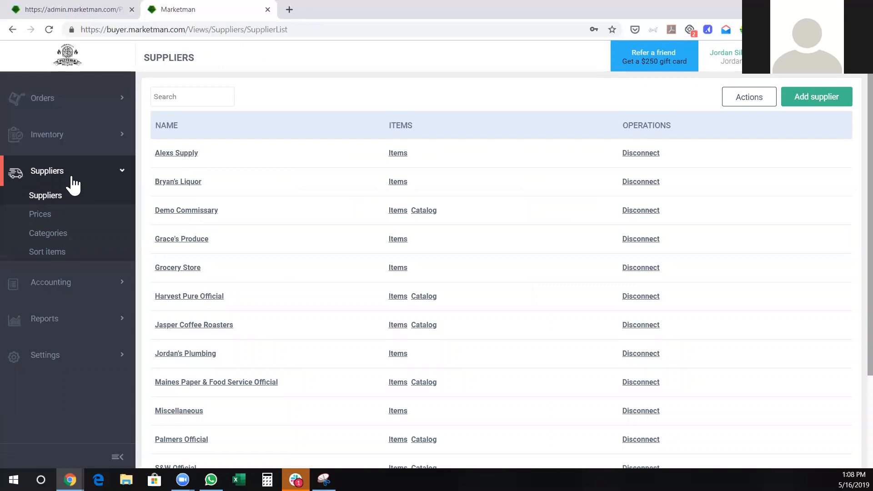
pyautogui.click(182, 157)
pyautogui.scroll(-3, 362, 274)
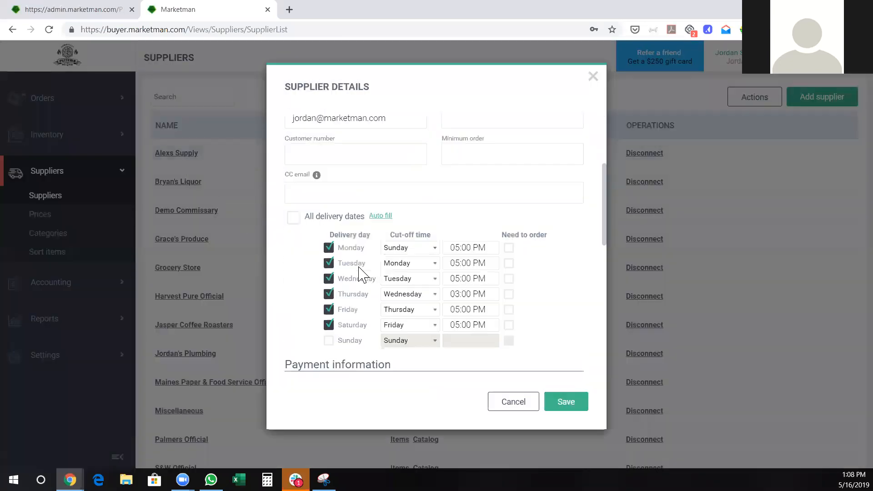
pyautogui.scroll(-4, 360, 274)
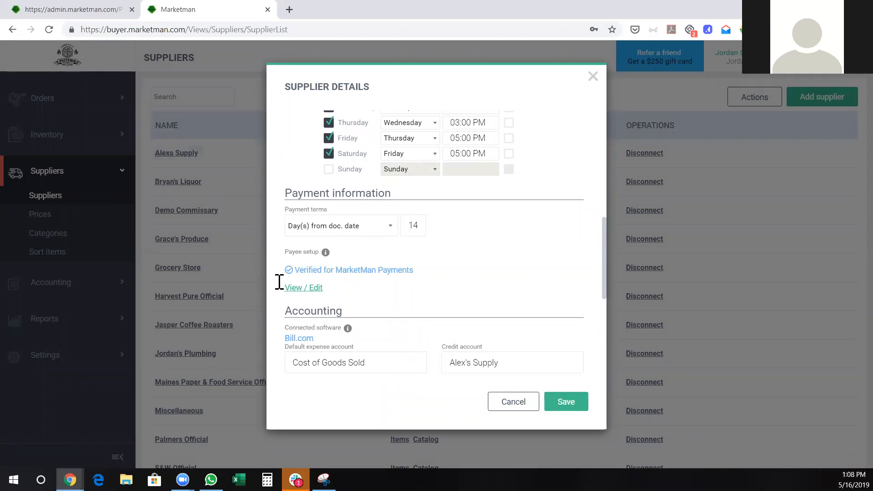
pyautogui.click(490, 401)
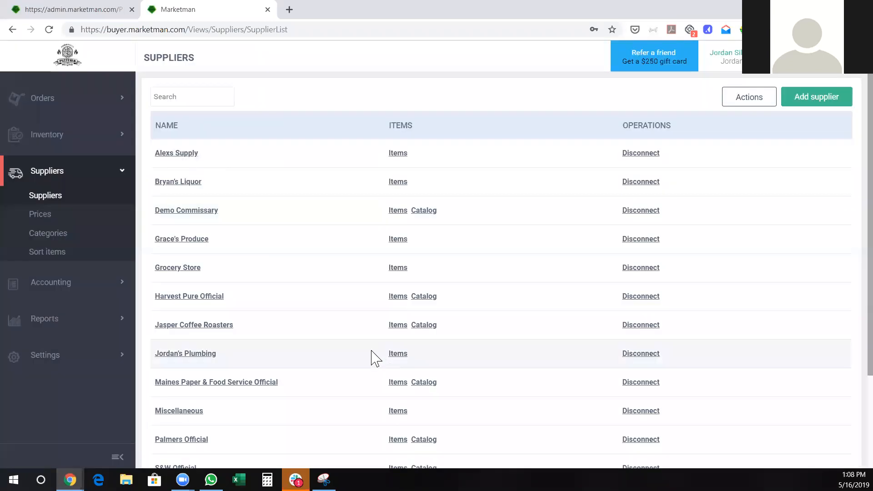
# Step: Open the supplier details of Maines Paper & Food Service Official and show the payee setup form for enabling MarketMan Payments
pyautogui.click(229, 384)
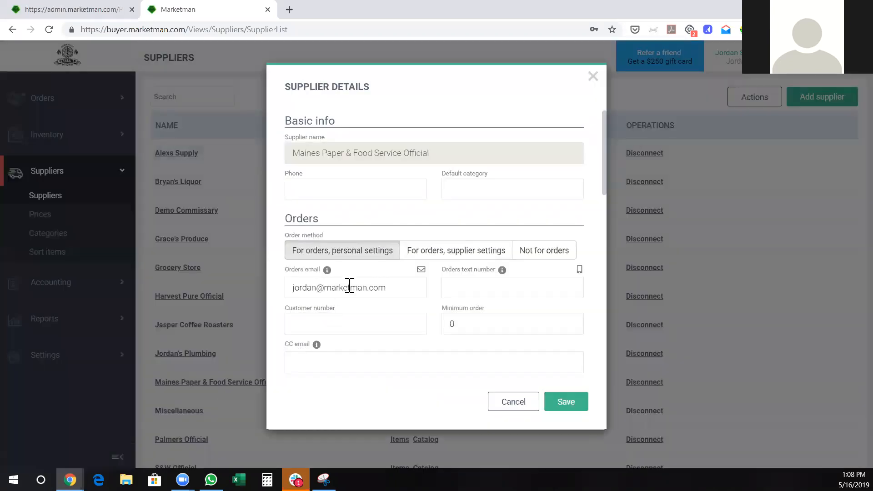
pyautogui.scroll(-5, 349, 285)
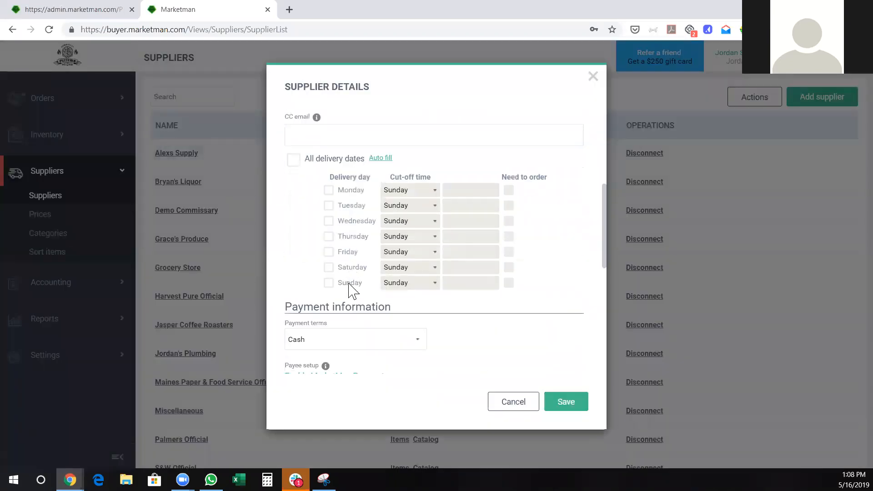
pyautogui.scroll(-3, 384, 331)
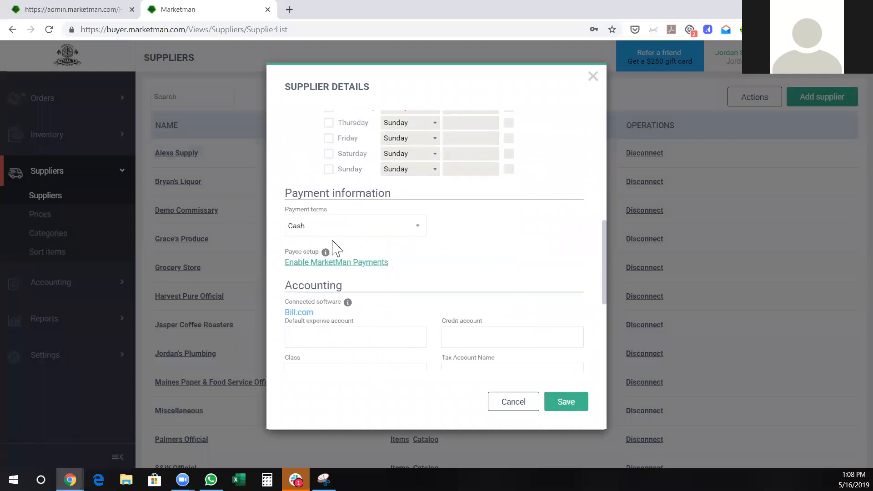
pyautogui.click(337, 266)
pyautogui.scroll(-3, 347, 280)
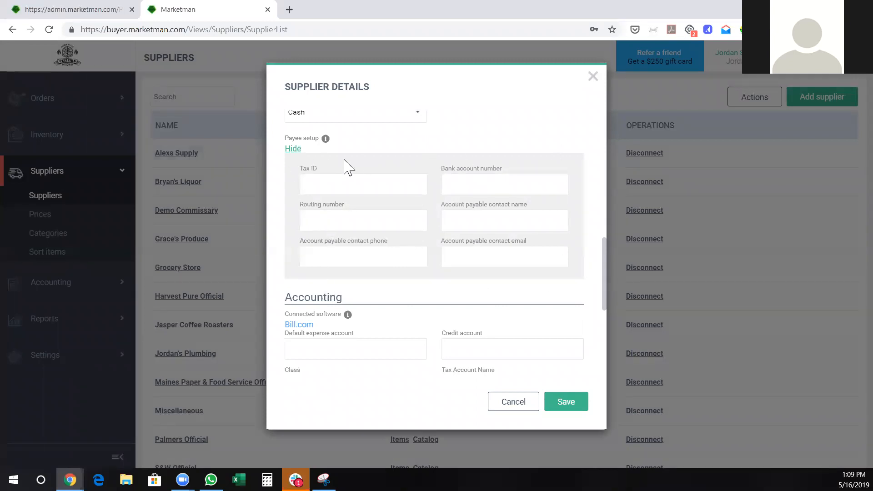
# Step: Go through the payee tax ID, bank account, routing number and account payable contact fields, and cancel without entering anything
pyautogui.click(307, 183)
pyautogui.click(392, 222)
pyautogui.click(364, 191)
pyautogui.click(492, 182)
pyautogui.click(373, 224)
pyautogui.click(481, 221)
pyautogui.click(389, 250)
pyautogui.click(479, 262)
pyautogui.click(515, 403)
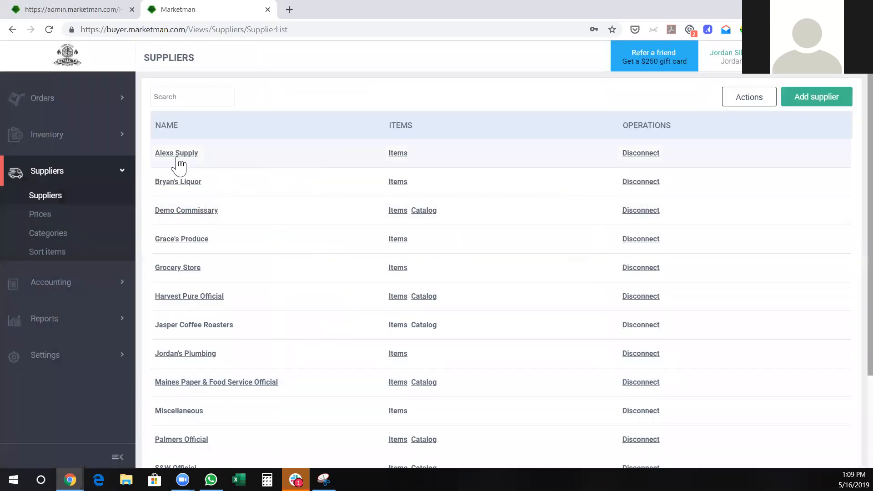
# Step: Recheck the MarketMan Payments verification in Alexs Supply's supplier details, and close them without saving
pyautogui.click(178, 157)
pyautogui.scroll(-8, 391, 359)
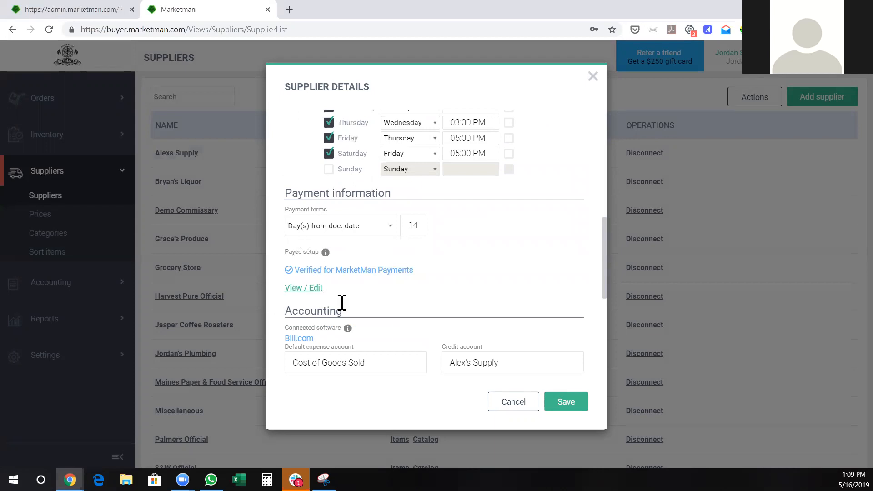
pyautogui.click(509, 402)
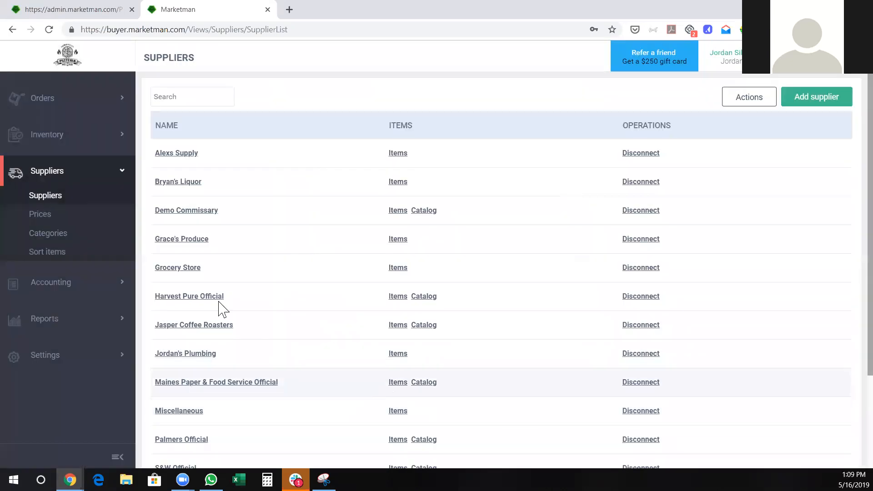
# Step: Open the accounting invoices list and filter it to the supplier Alexs Supply
pyautogui.click(73, 283)
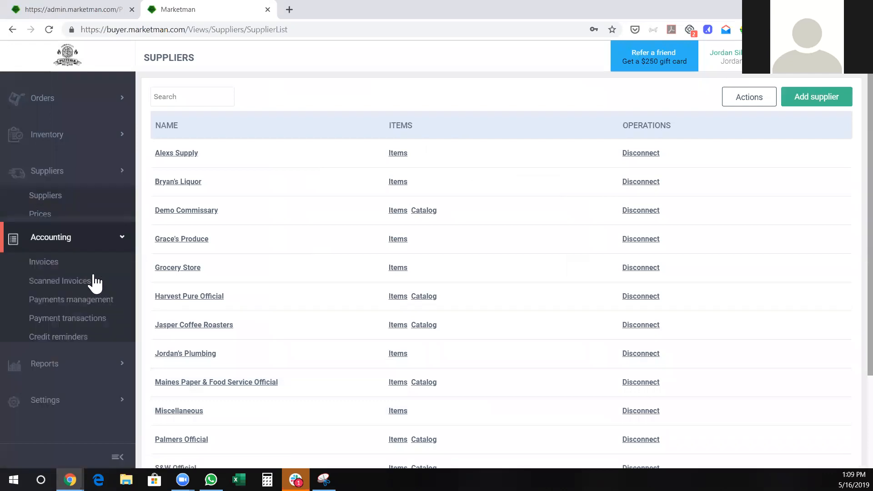
pyautogui.click(76, 234)
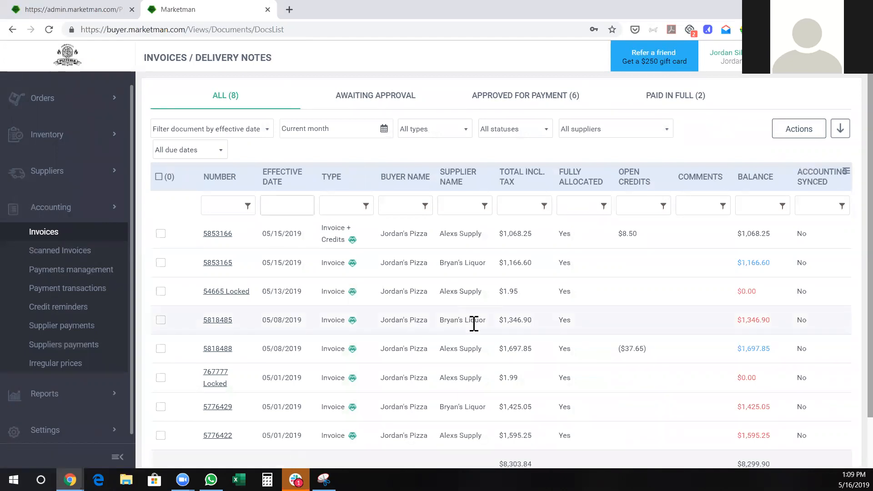
pyautogui.click(580, 131)
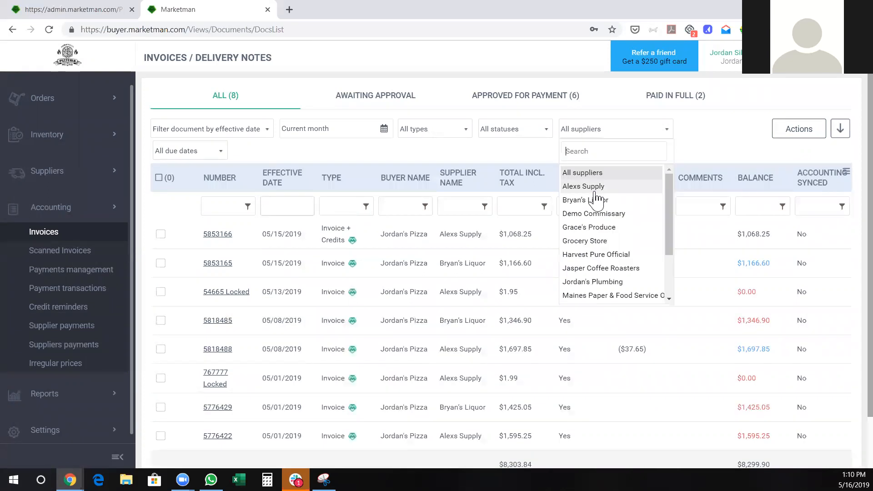
pyautogui.click(592, 188)
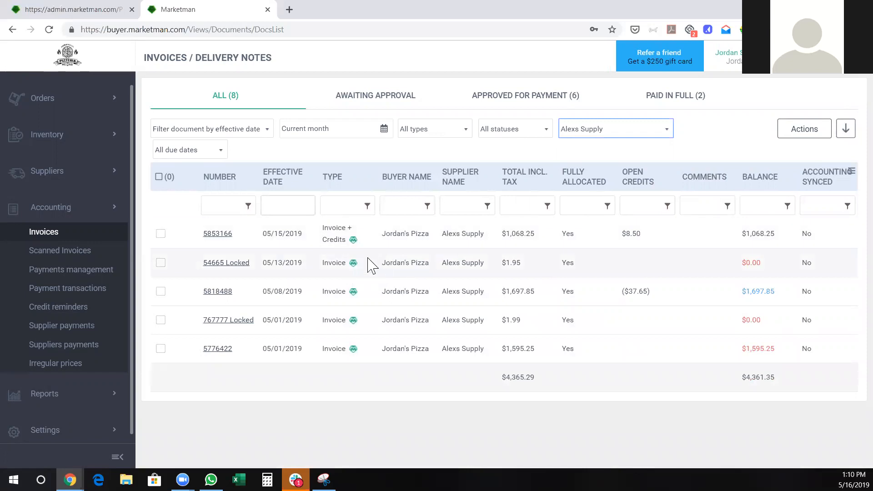
# Step: Open Alexs Supply's 05/15/2019 invoice, look through its further actions and bring up its payment form
pyautogui.click(214, 237)
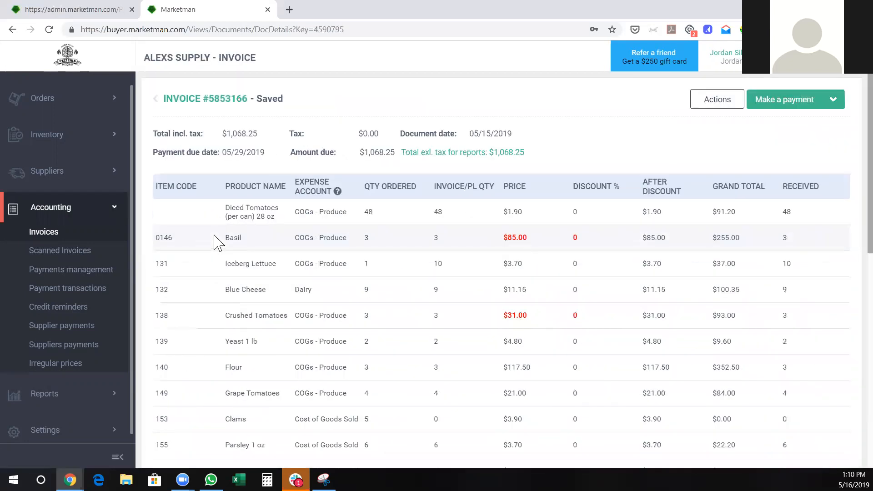
pyautogui.click(698, 105)
pyautogui.click(828, 105)
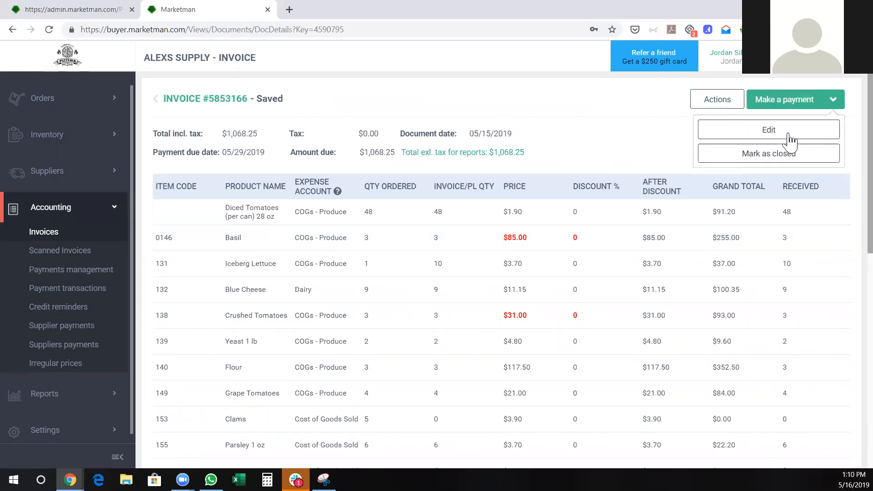
pyautogui.click(705, 131)
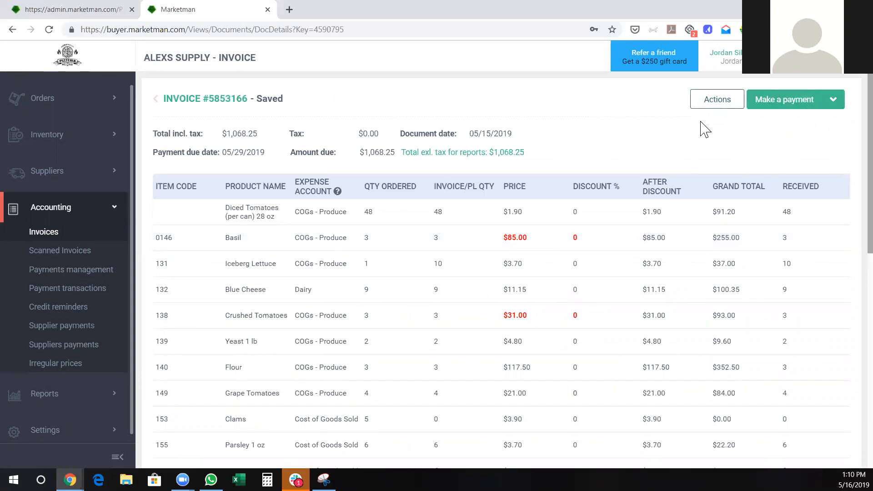
pyautogui.click(766, 103)
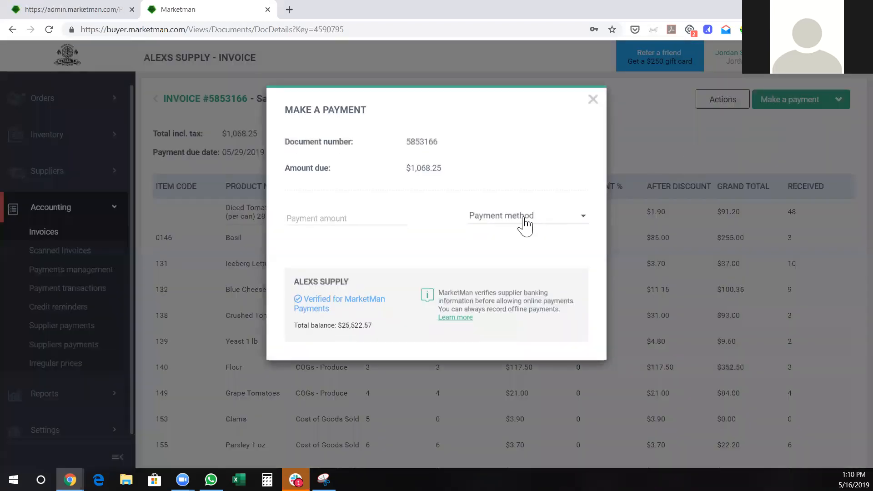
# Step: Try a partial payment amount of 1050.75, check the available payment methods, and close the payment form without paying
pyautogui.click(321, 213)
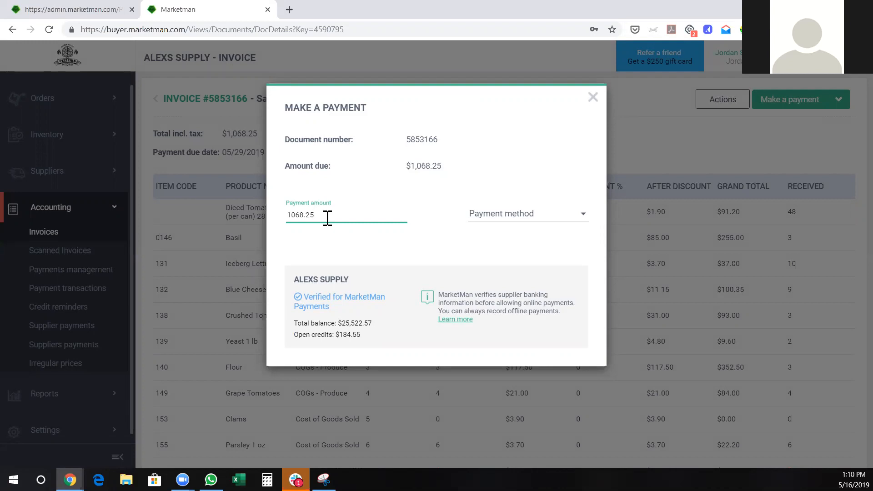
pyautogui.moveTo(328, 218); pyautogui.dragTo(288, 214)
pyautogui.press('BackSpace')
pyautogui.click(524, 216)
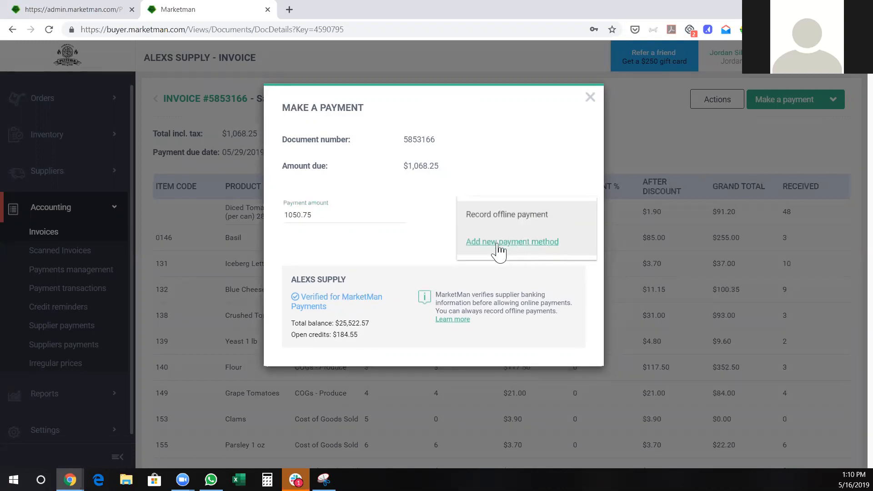
pyautogui.click(434, 250)
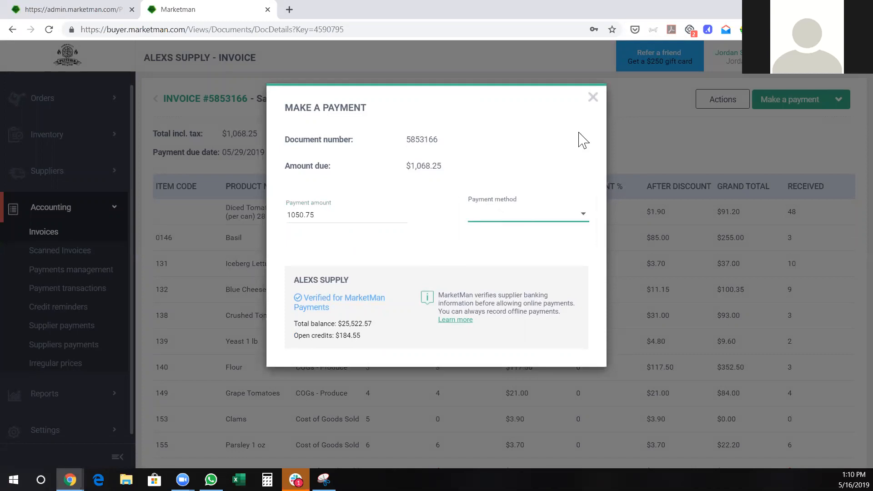
pyautogui.click(593, 98)
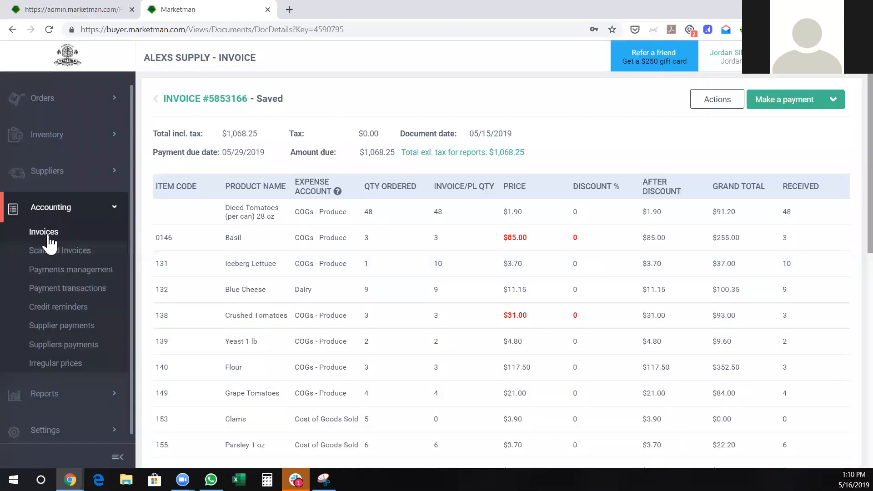
# Step: Return to the invoices list and start one payment for Alexs Supply's 05/15, 05/13 and 05/08/2019 invoices
pyautogui.click(51, 230)
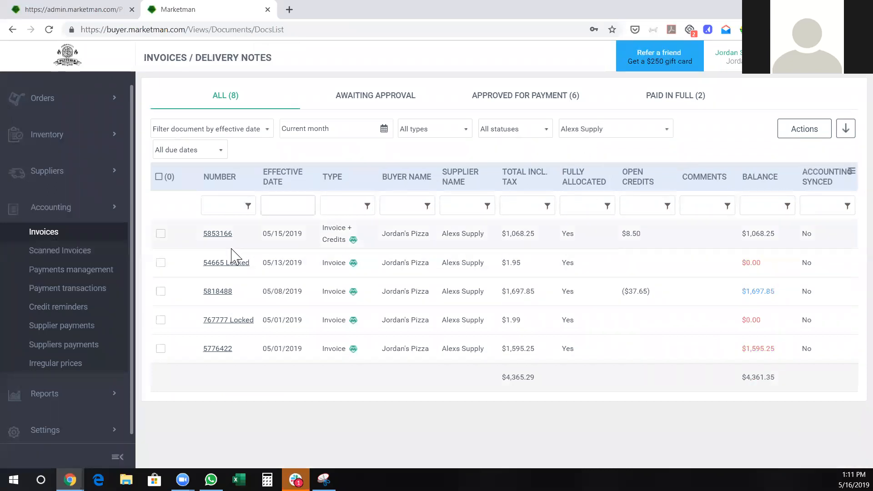
pyautogui.click(161, 233)
pyautogui.click(160, 263)
pyautogui.click(161, 291)
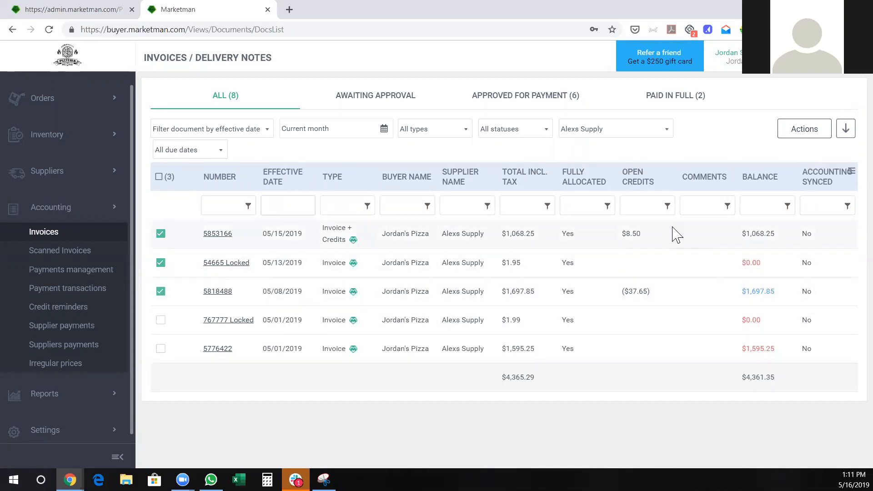
pyautogui.click(795, 133)
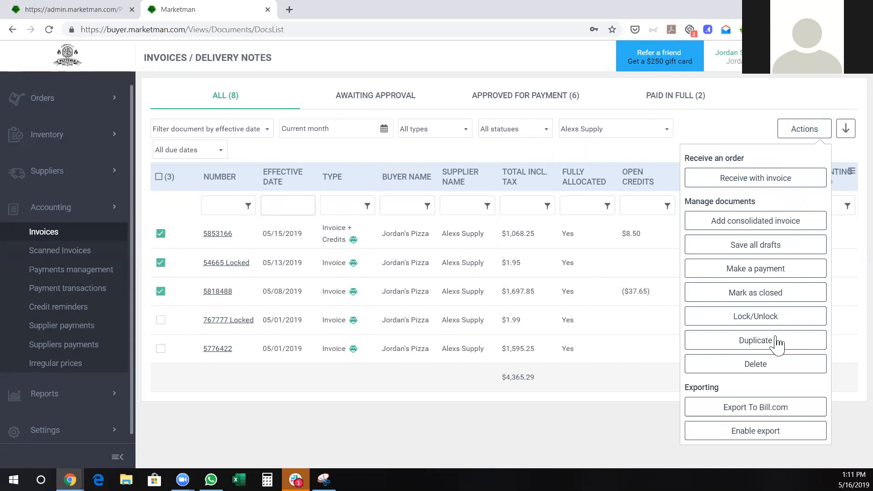
pyautogui.click(772, 273)
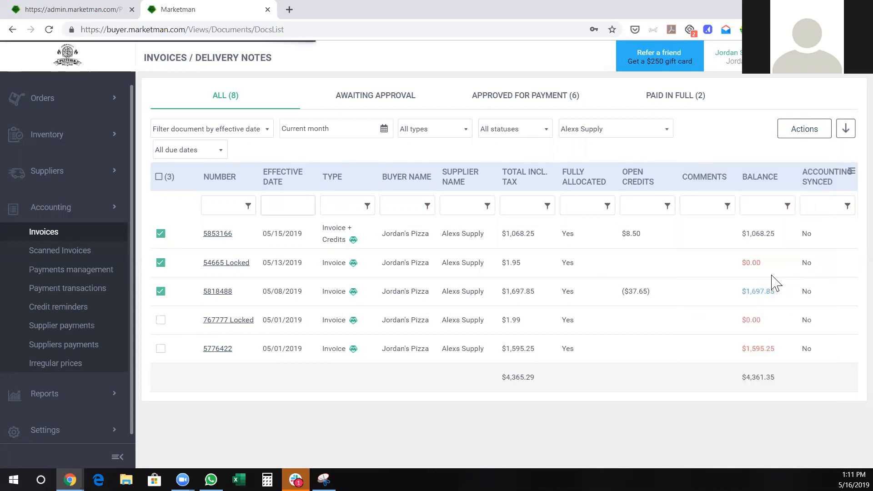
# Step: Examine the selected documents and the payment methods in the combined payment form, and close it without paying
pyautogui.click(509, 222)
pyautogui.click(332, 222)
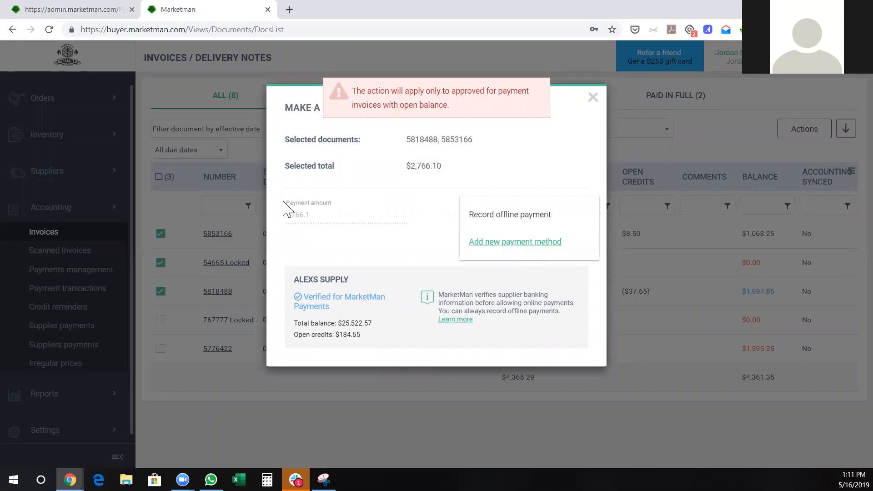
pyautogui.doubleClick(419, 139)
pyautogui.doubleClick(458, 140)
pyautogui.click(428, 142)
pyautogui.doubleClick(428, 142)
pyautogui.doubleClick(461, 140)
pyautogui.doubleClick(429, 140)
pyautogui.click(511, 220)
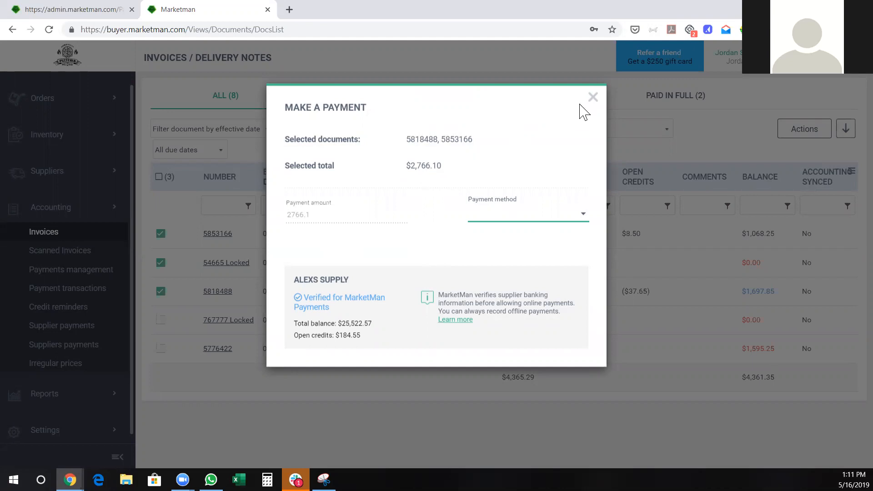
pyautogui.click(593, 97)
# Step: Open the payment transactions list and review the payment methods, fees, dates and statuses
pyautogui.click(80, 290)
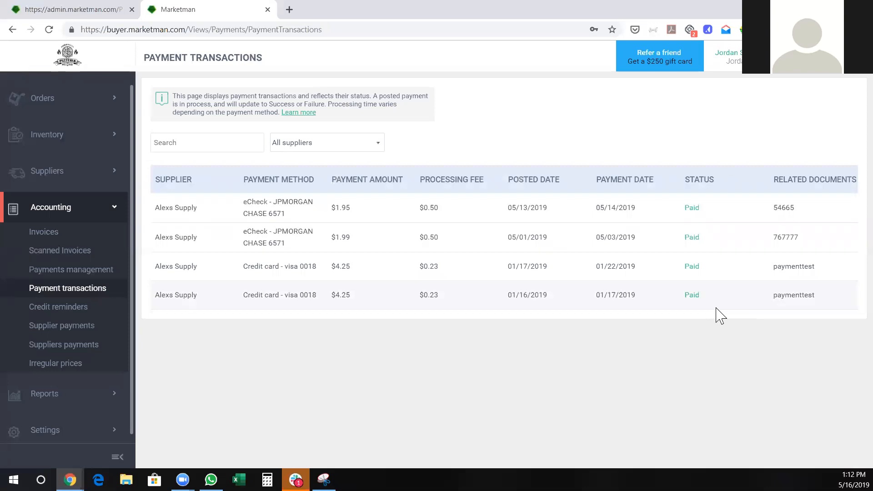
# Step: Return to the invoices list and select only Alexs Supply's 05/15/2019 invoice
pyautogui.click(82, 240)
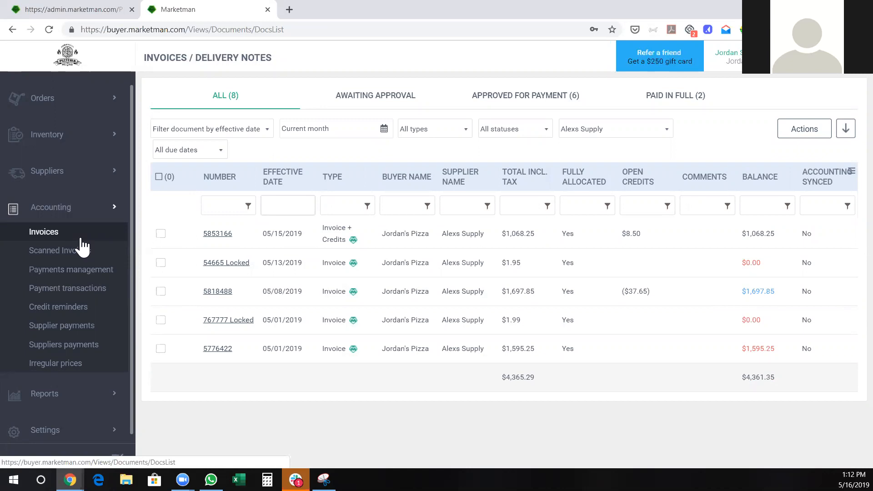
pyautogui.click(161, 233)
pyautogui.click(160, 263)
pyautogui.click(158, 178)
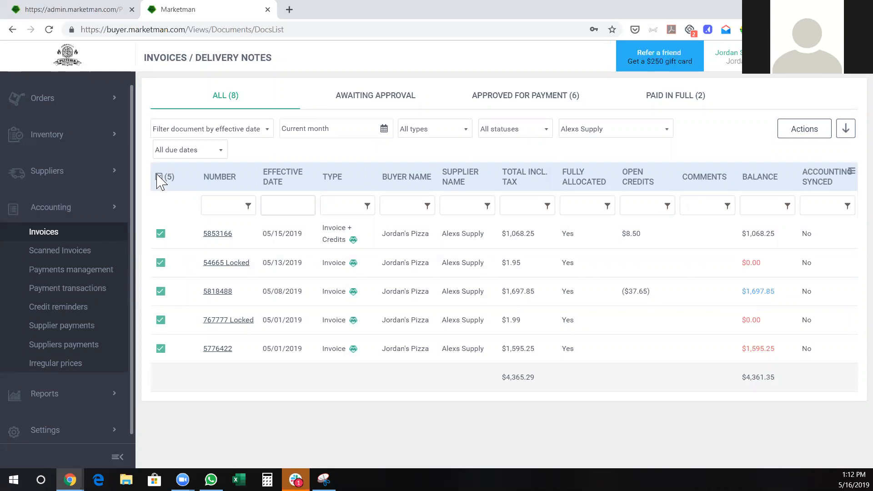
pyautogui.click(158, 178)
pyautogui.click(160, 233)
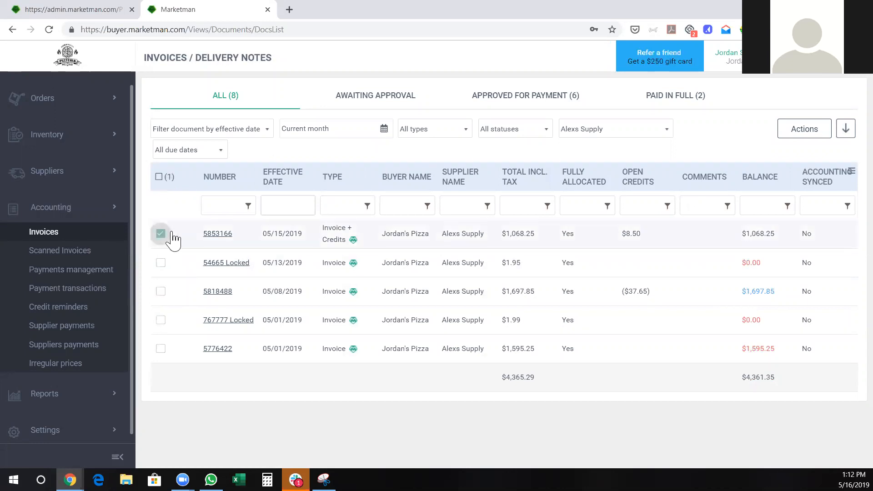
# Step: Start a payment for the selected invoice with the method Record offline payment and the payment date 05/15/2019
pyautogui.click(785, 134)
pyautogui.click(758, 273)
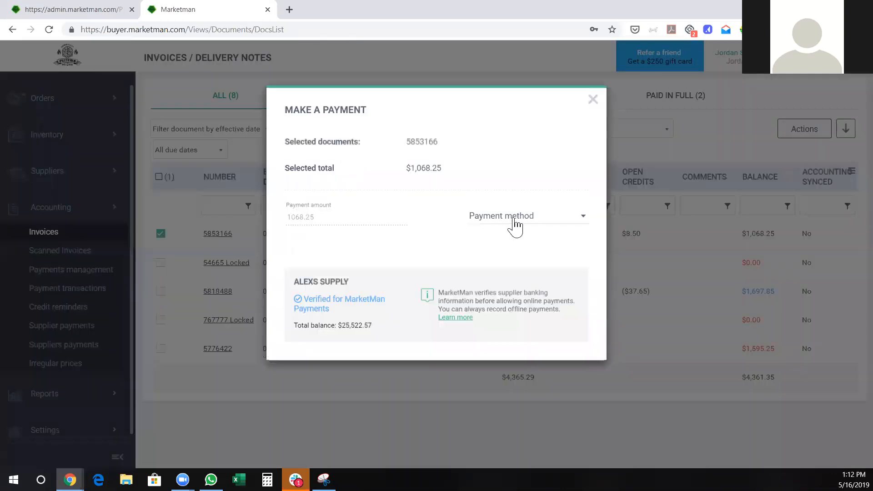
pyautogui.click(515, 226)
pyautogui.click(517, 224)
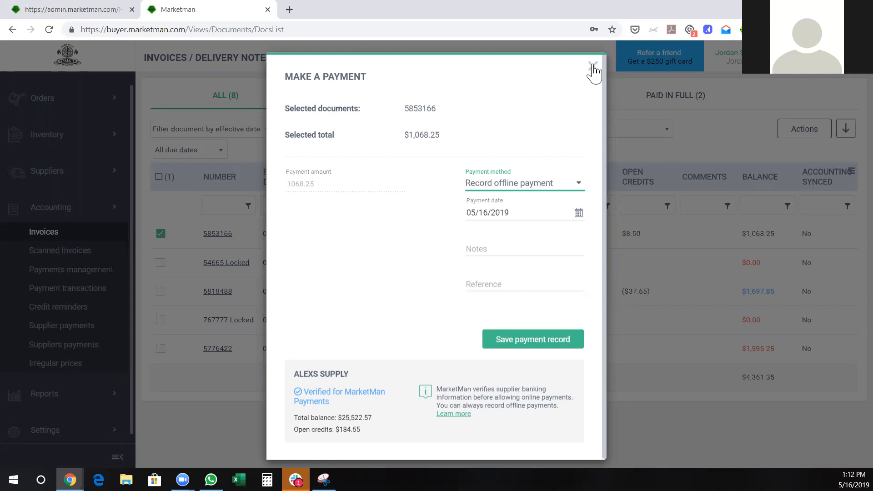
pyautogui.click(516, 214)
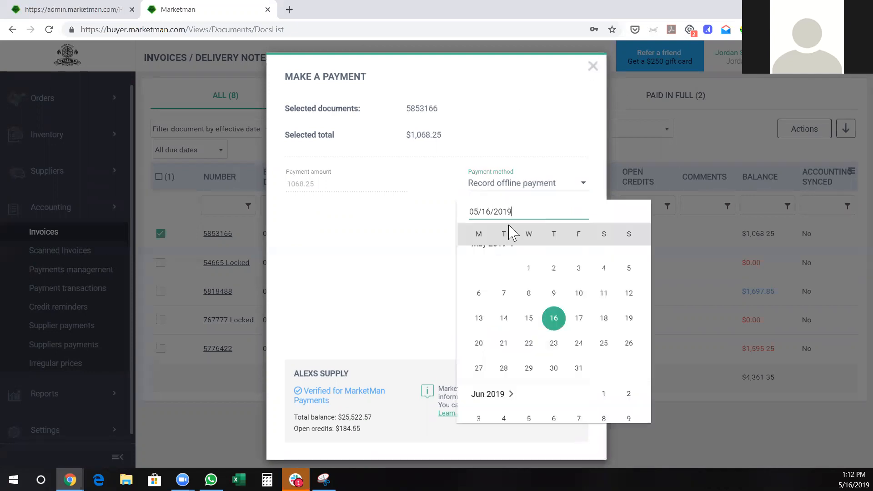
pyautogui.click(528, 333)
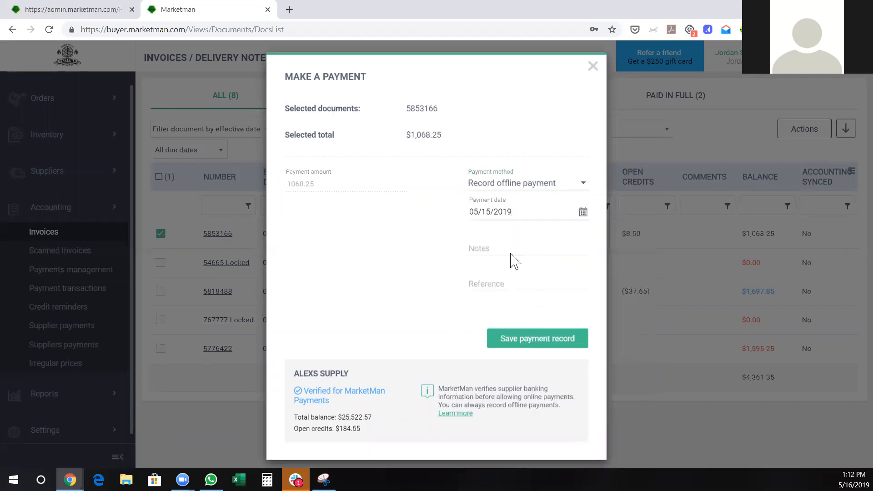
# Step: Enter the notes 1068.25 and the reference "Paid via credit card with the supplier day of", and save the payment record
pyautogui.click(509, 245)
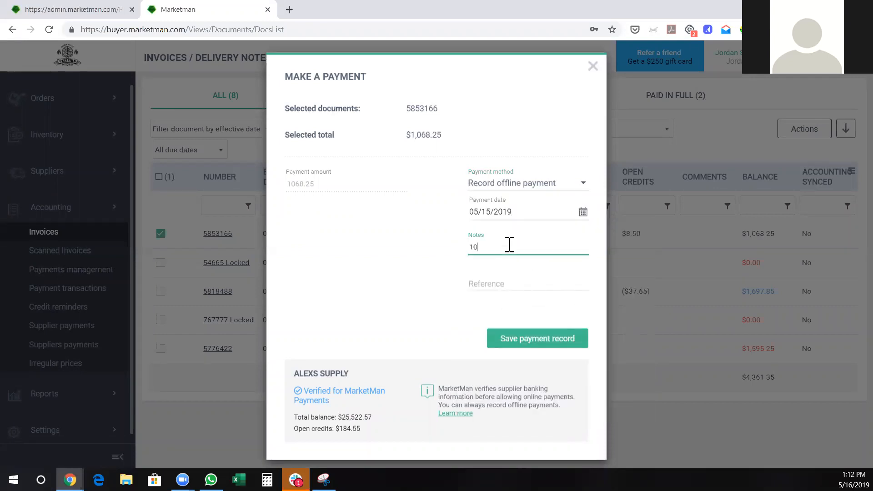
pyautogui.write('1068.25')
pyautogui.press('Tab')
pyautogui.write('Paid via credit card')
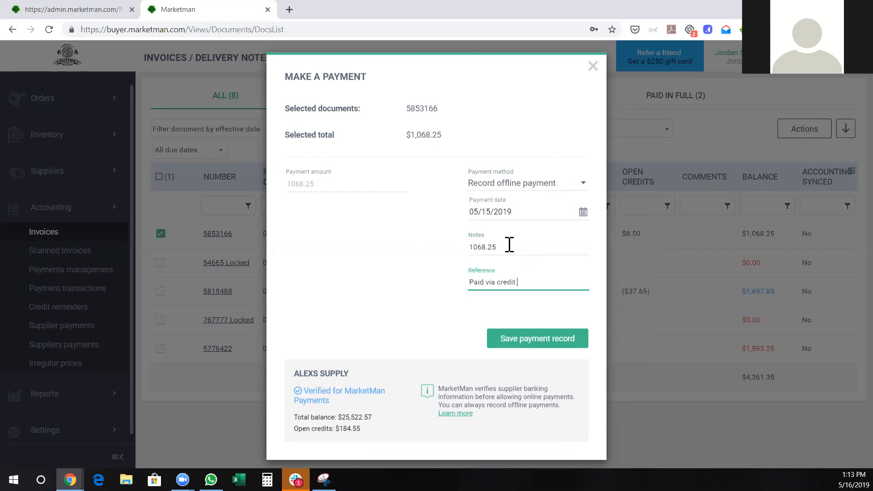
pyautogui.press('BackSpace')
pyautogui.press('BackSpace')
pyautogui.press('BackSpace')
pyautogui.press('BackSpace')
pyautogui.press('BackSpace')
pyautogui.press('BackSpace')
pyautogui.press('BackSpace')
pyautogui.write('redit card with the supplier day of')
pyautogui.click(553, 342)
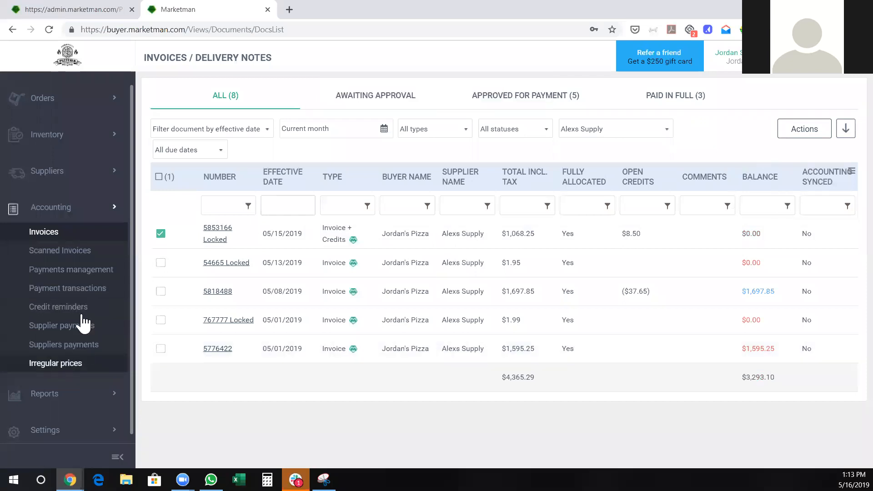
# Step: Review the payment transactions, comparing the recorded offline payment's processing fee with the eCheck and credit card entries
pyautogui.click(93, 291)
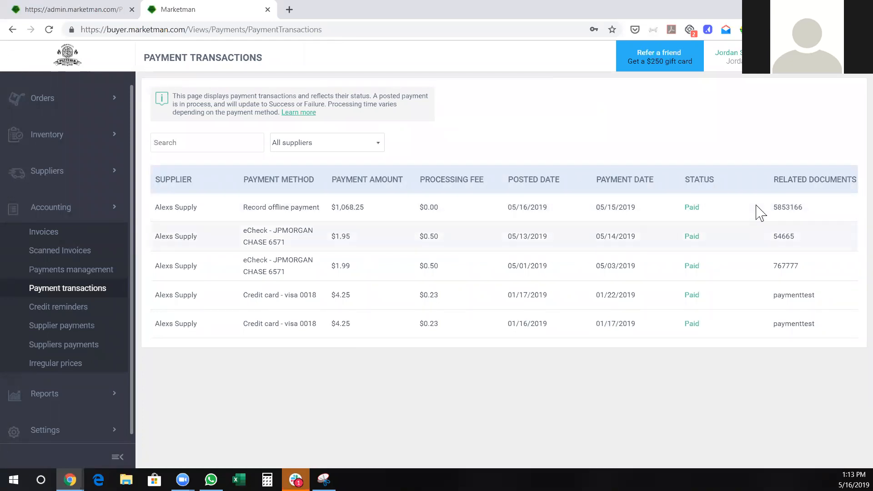
pyautogui.doubleClick(441, 210)
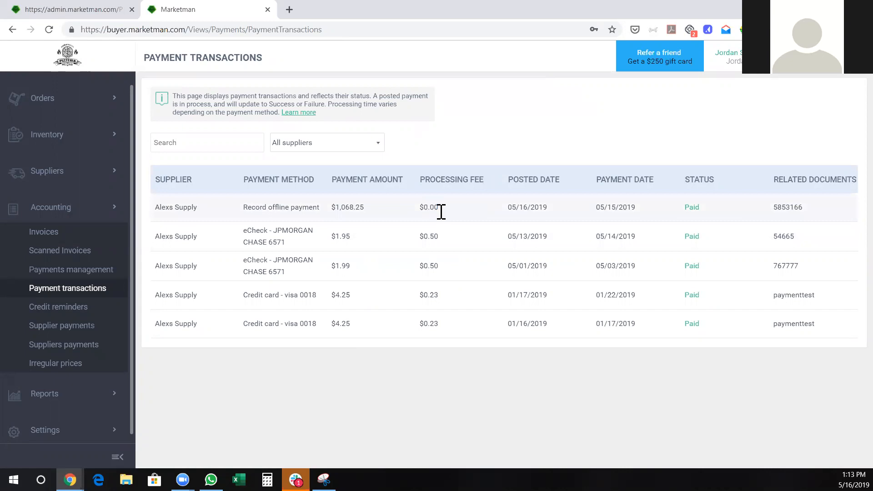
pyautogui.doubleClick(250, 242)
pyautogui.tripleClick(250, 242)
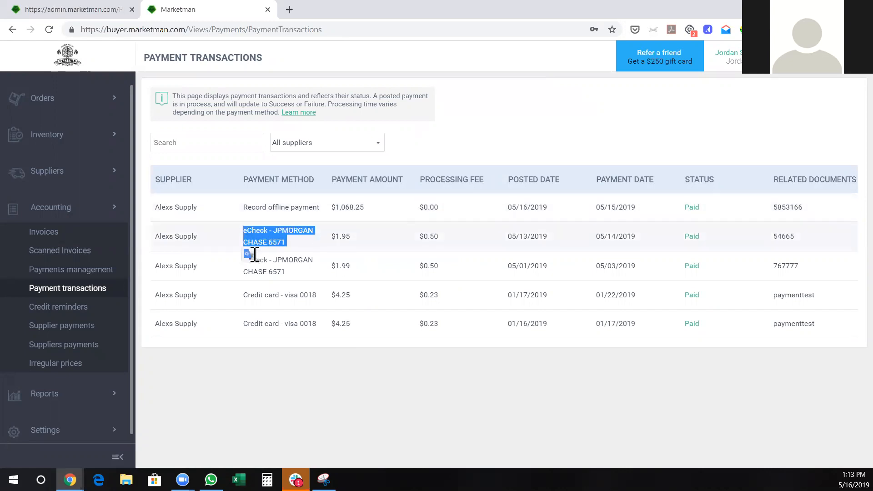
pyautogui.tripleClick(259, 294)
pyautogui.click(276, 218)
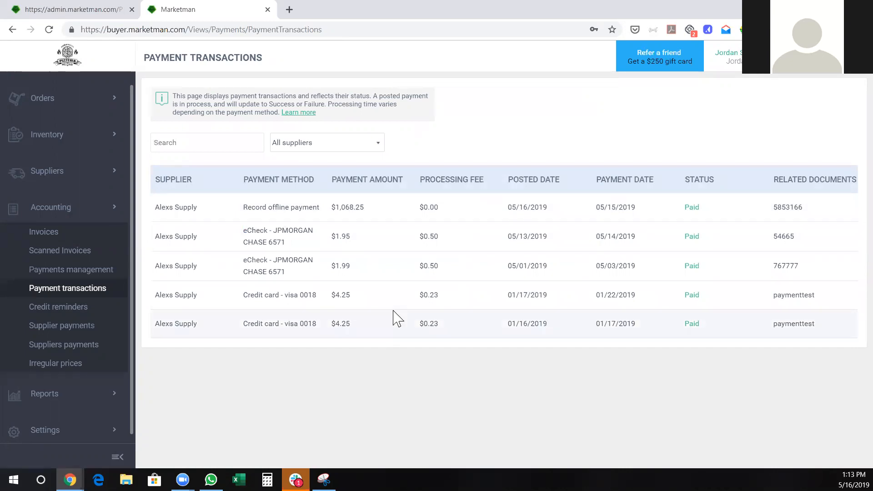
# Step: Revisit the payments management dashboard, and check the approval flow and bill payment method options in the company settings
pyautogui.click(112, 274)
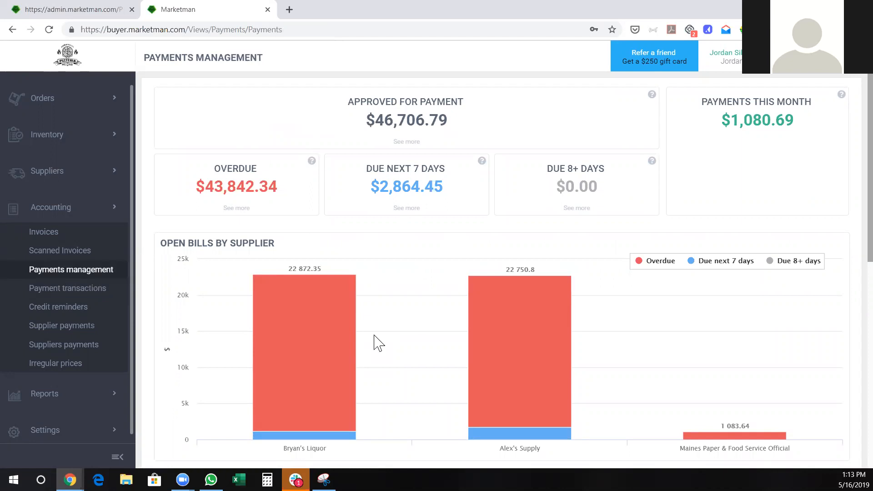
pyautogui.click(21, 430)
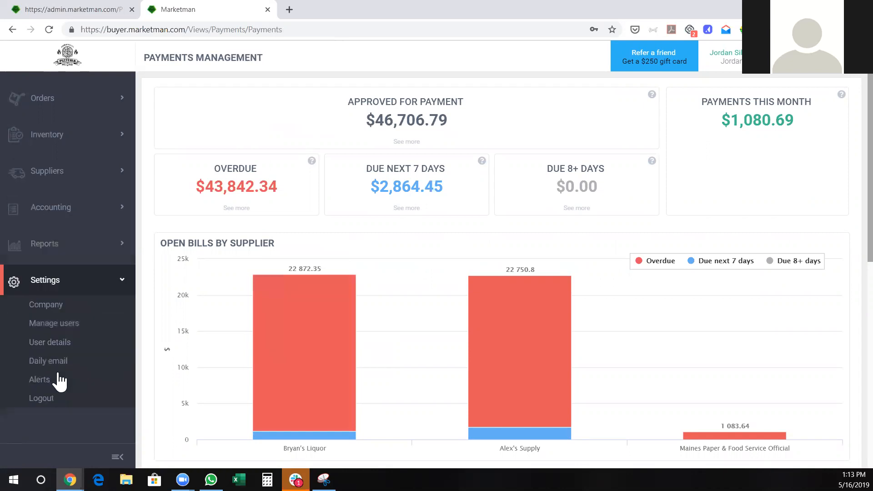
pyautogui.click(53, 307)
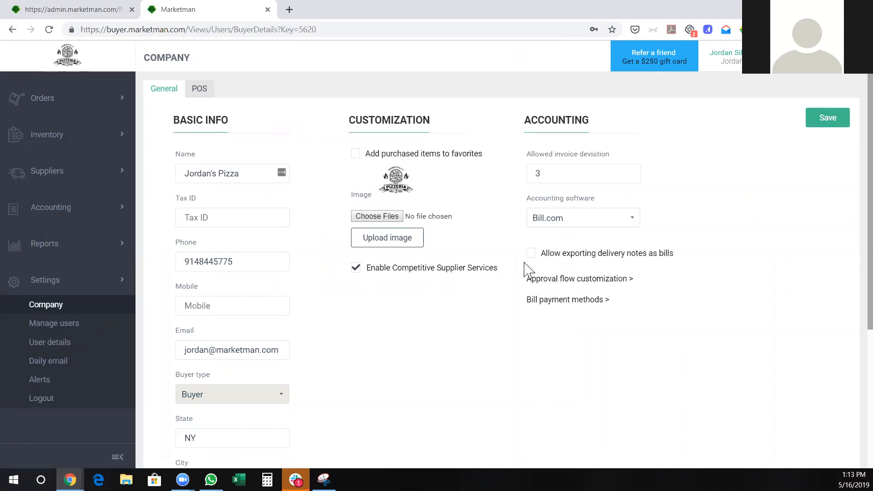
# Step: Review the payee setup fields in Alexs Supply's supplier details, and close the details without saving
pyautogui.click(68, 182)
pyautogui.click(66, 195)
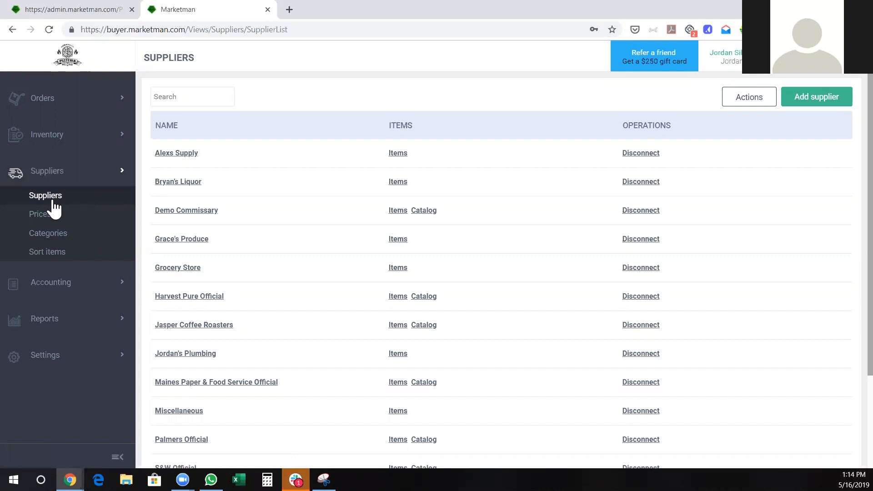
pyautogui.click(175, 155)
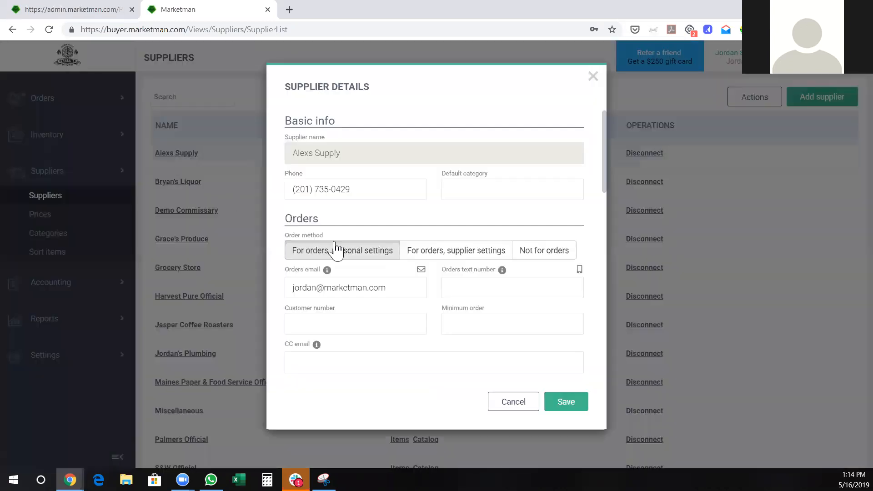
pyautogui.scroll(-10, 387, 259)
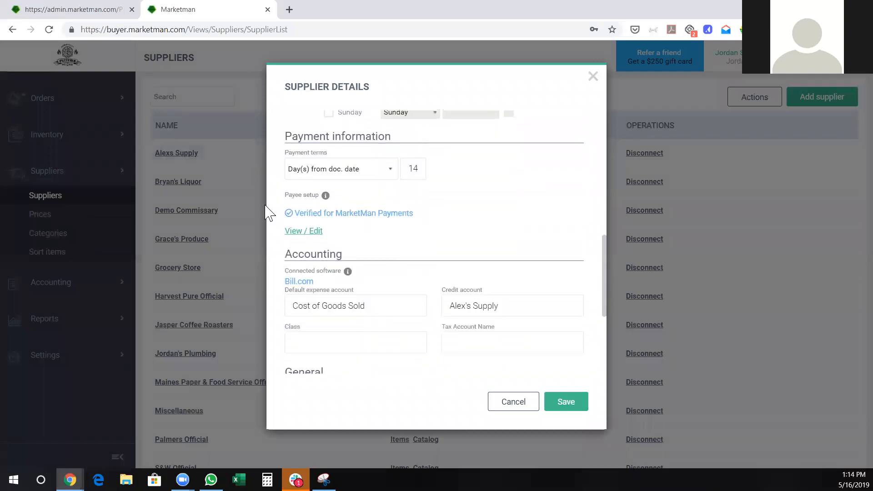
pyautogui.click(309, 231)
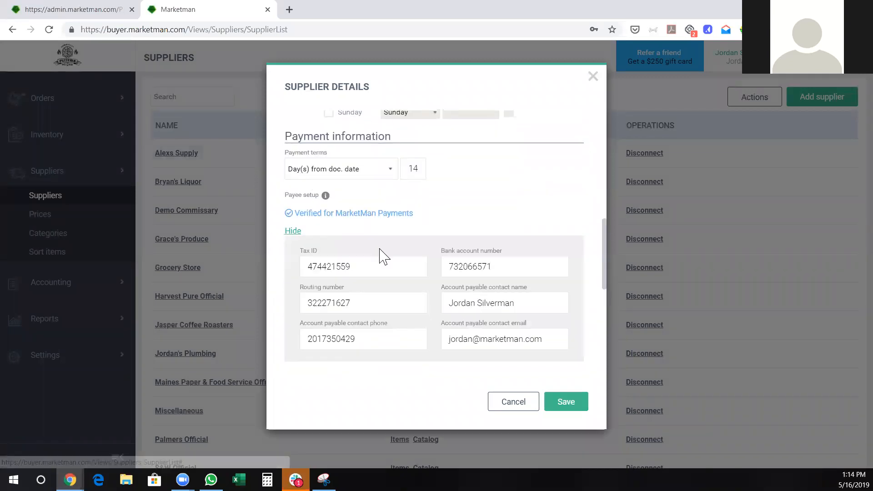
pyautogui.click(293, 230)
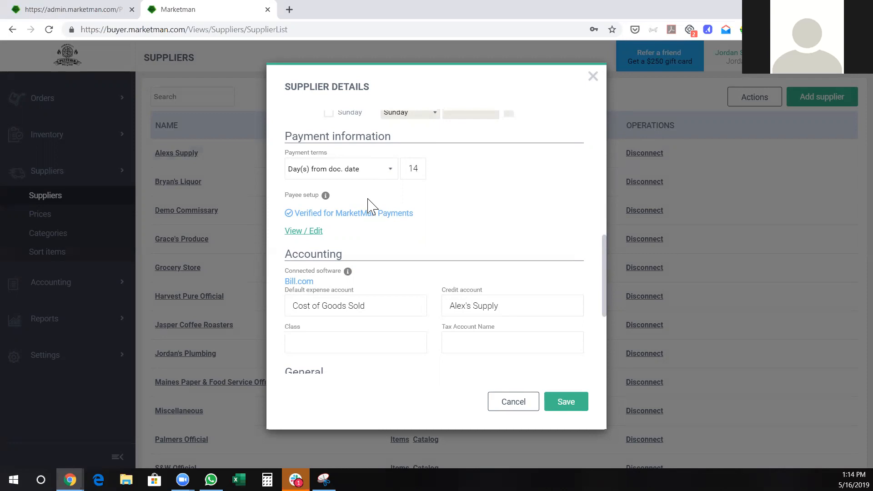
pyautogui.click(514, 408)
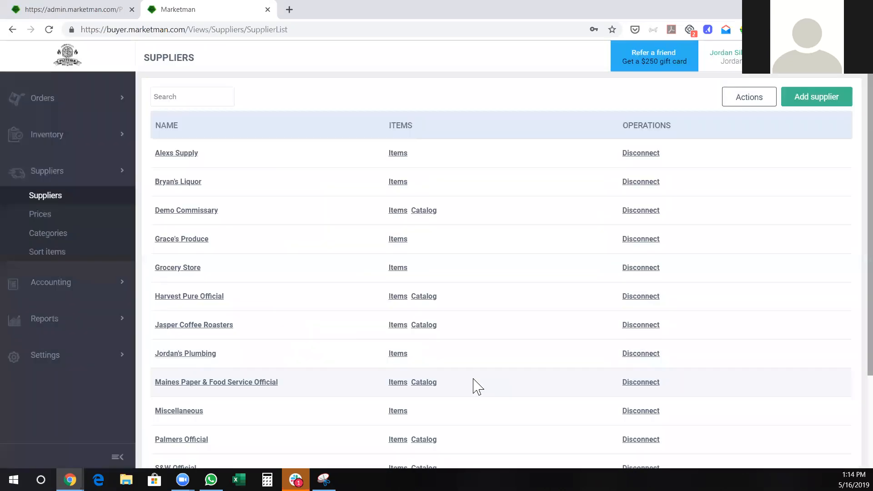